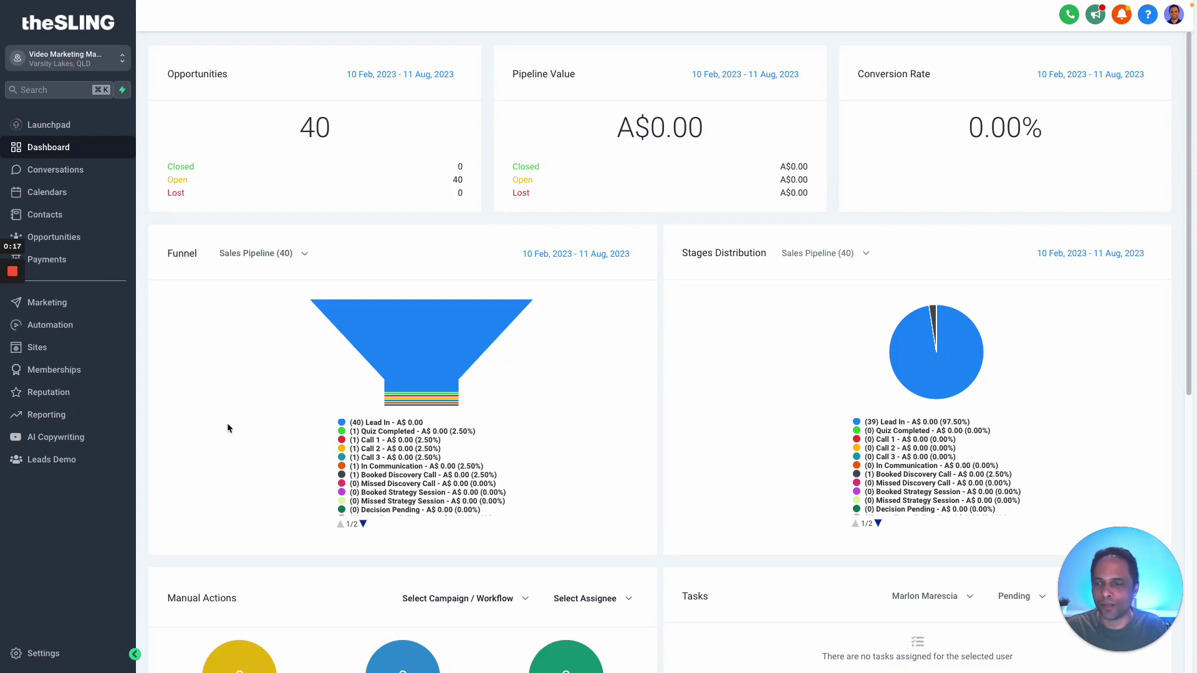
Step: Go from the dashboard to Settings, landing on the Business Profile page
{"action": "left_click", "coordinate": [39, 655]}
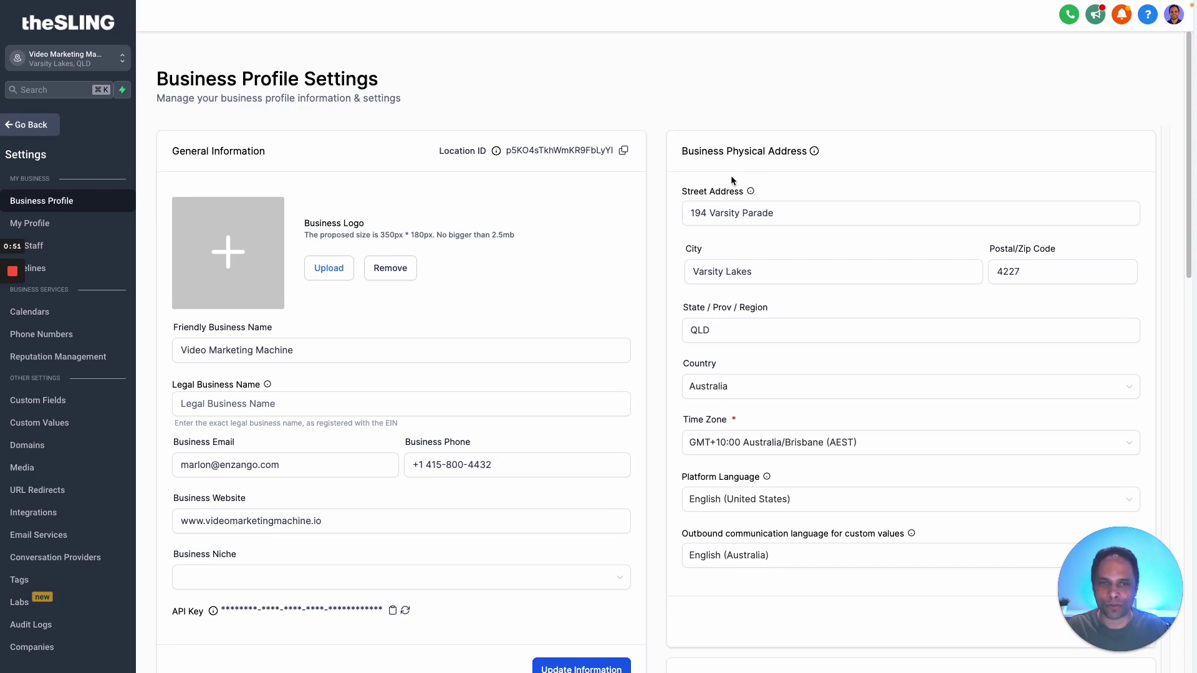
{"action": "left_click", "coordinate": [786, 262]}
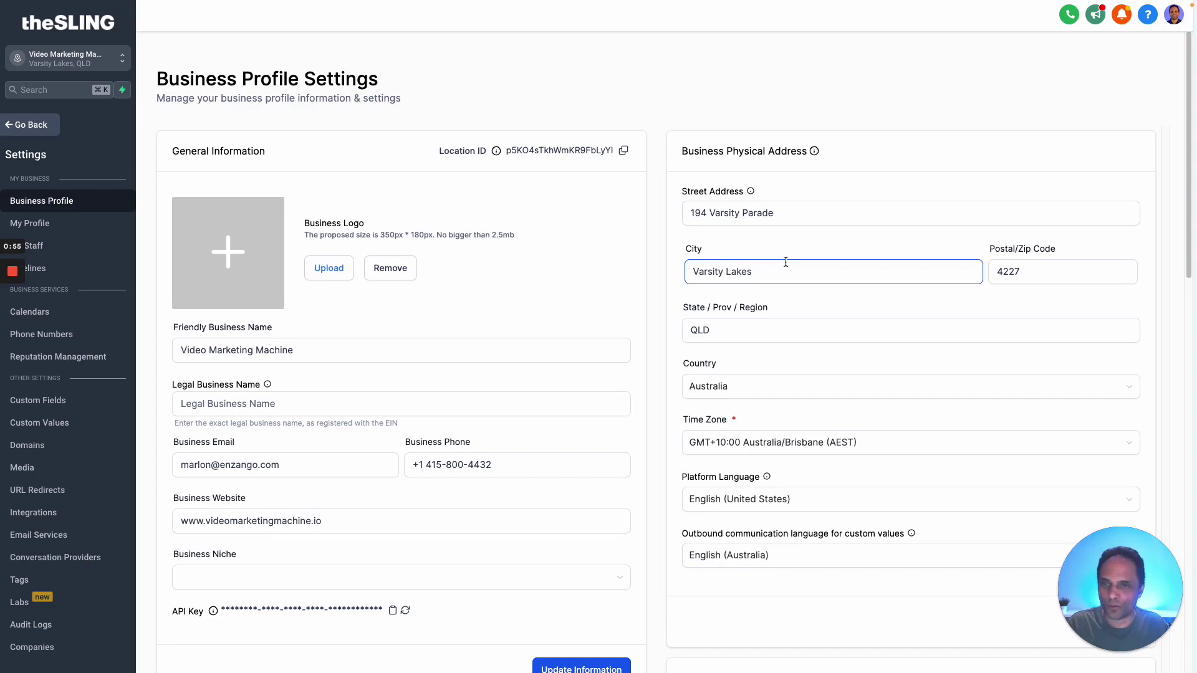
{"action": "left_click", "coordinate": [589, 272]}
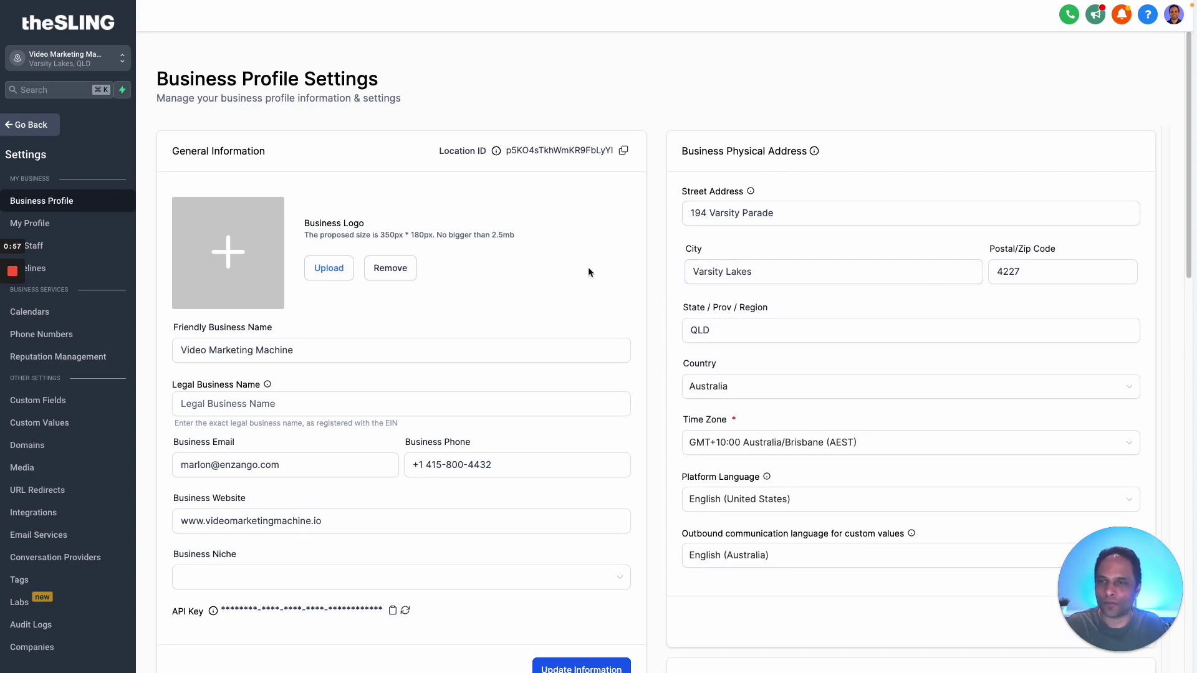
{"action": "scroll", "coordinate": [589, 272], "scroll_direction": "down", "scroll_amount": 3}
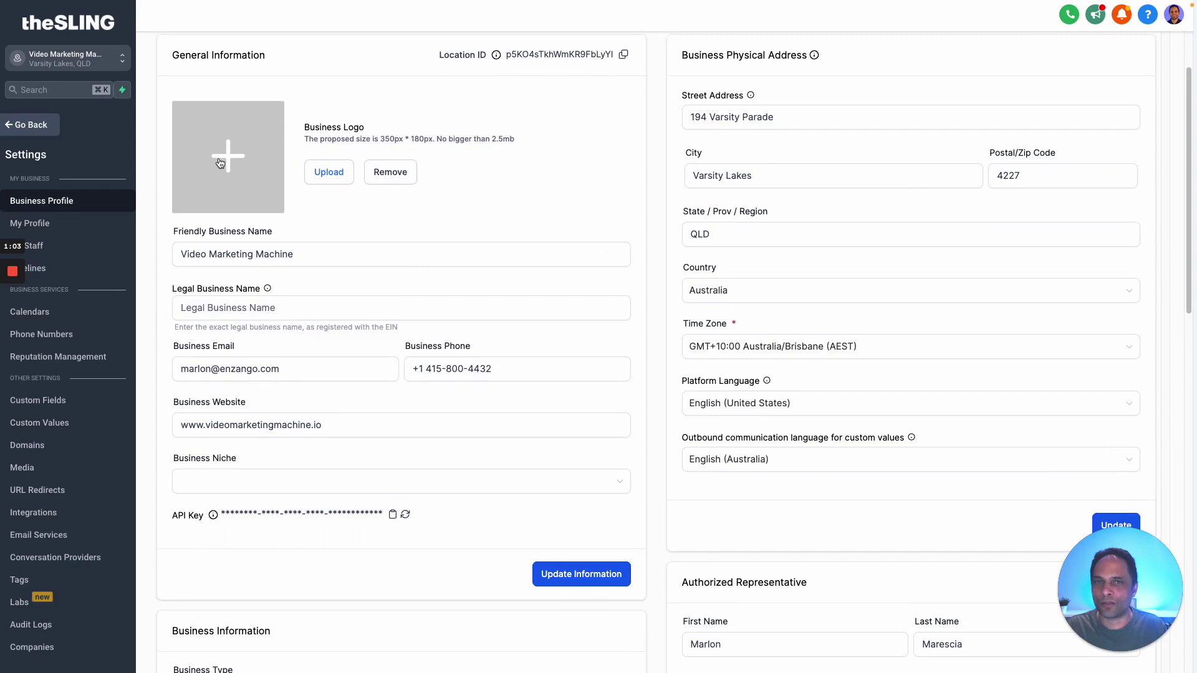
{"action": "scroll", "coordinate": [219, 163], "scroll_direction": "down", "scroll_amount": 3}
{"action": "left_click", "coordinate": [307, 145]}
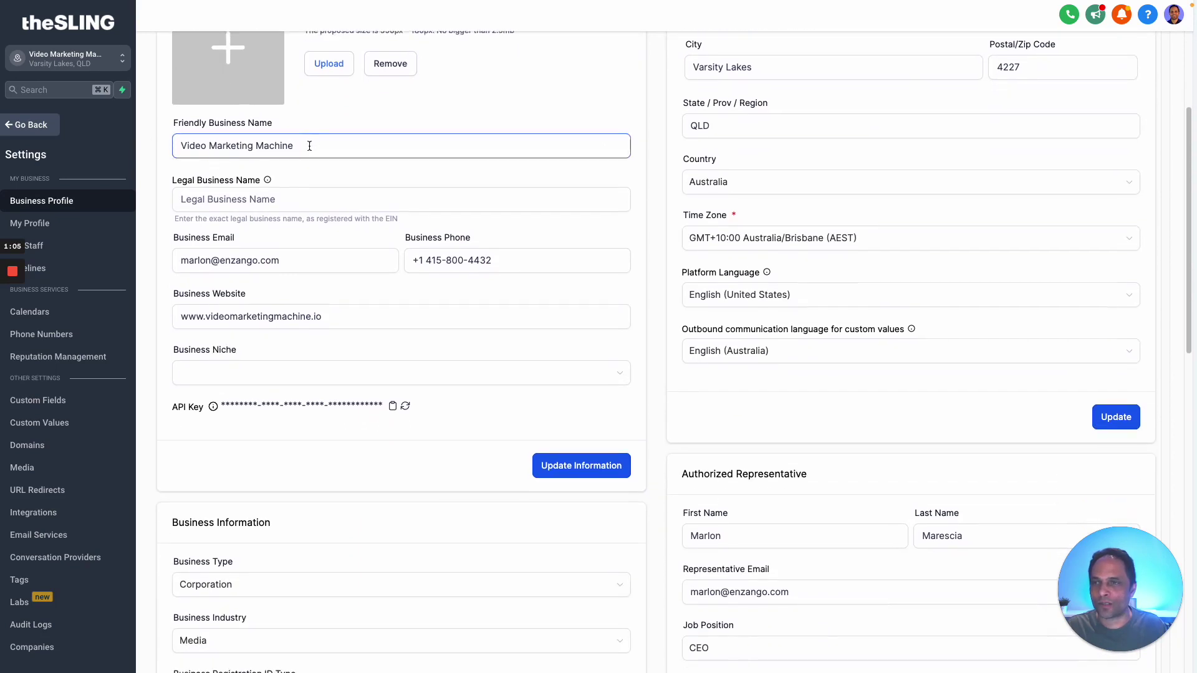
{"action": "left_click_drag", "start_coordinate": [349, 145], "coordinate": [174, 146]}
{"action": "left_click", "coordinate": [213, 202]}
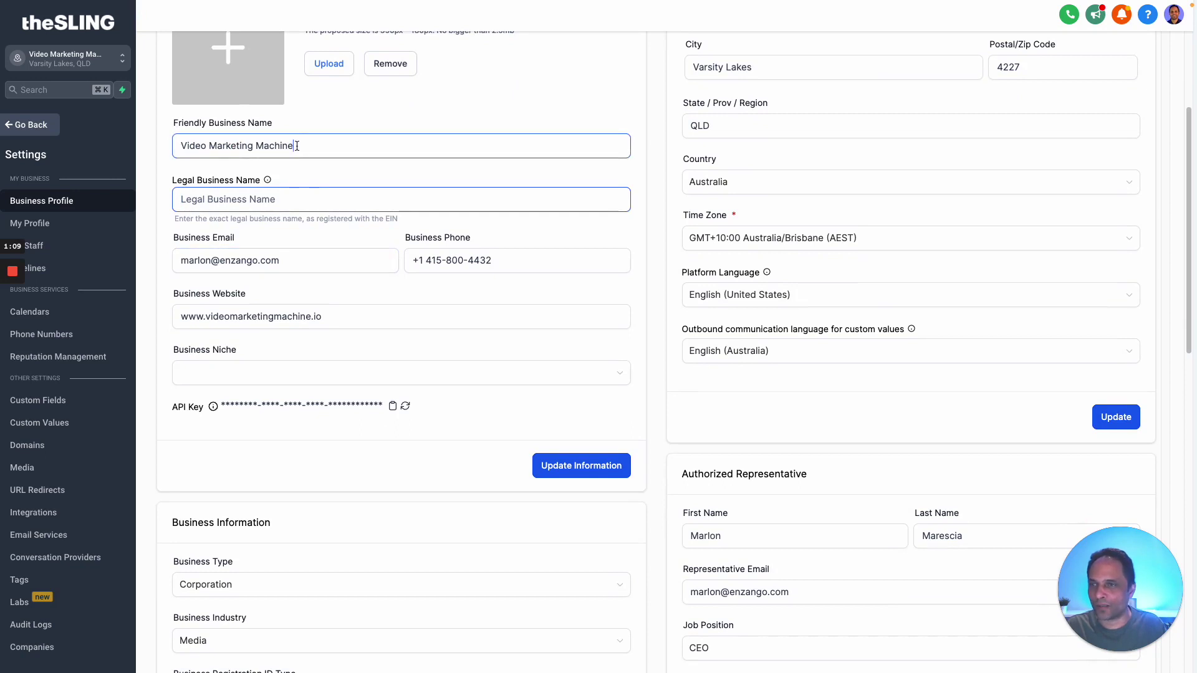
{"action": "left_click_drag", "start_coordinate": [298, 145], "coordinate": [171, 147]}
{"action": "left_click", "coordinate": [176, 194]}
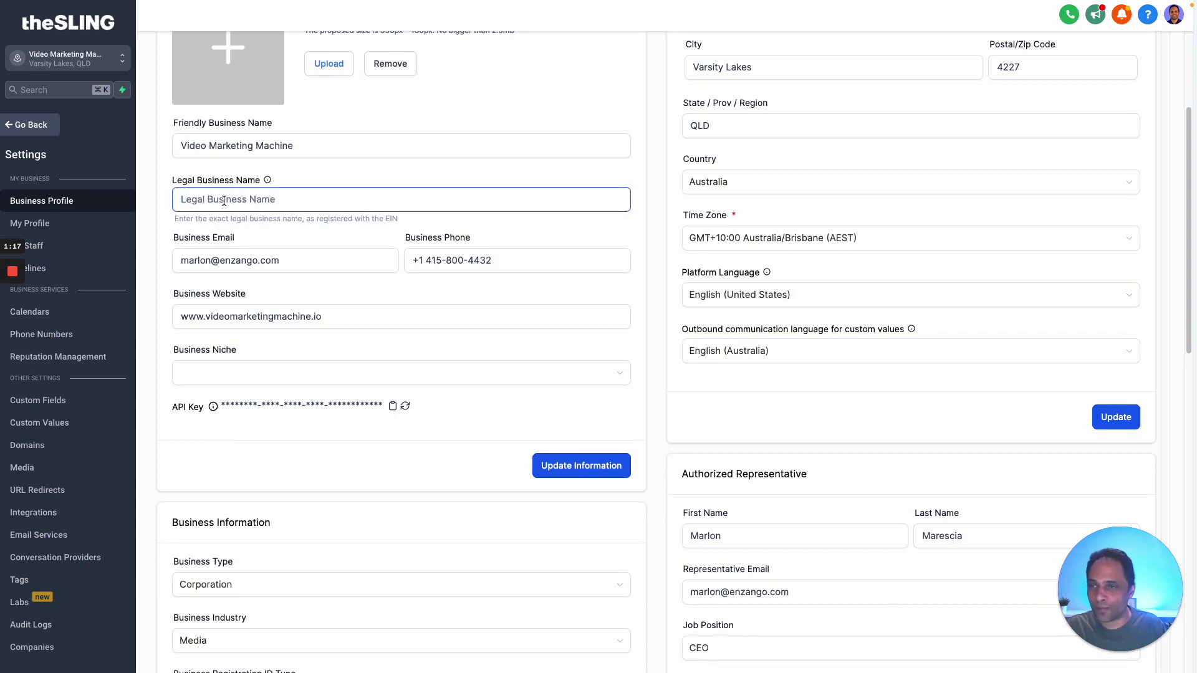
Step: Highlight the business email, phone number and website fields to review them
{"action": "left_click", "coordinate": [226, 260]}
{"action": "left_click_drag", "start_coordinate": [189, 261], "coordinate": [310, 260]}
{"action": "left_click_drag", "start_coordinate": [522, 262], "coordinate": [414, 260]}
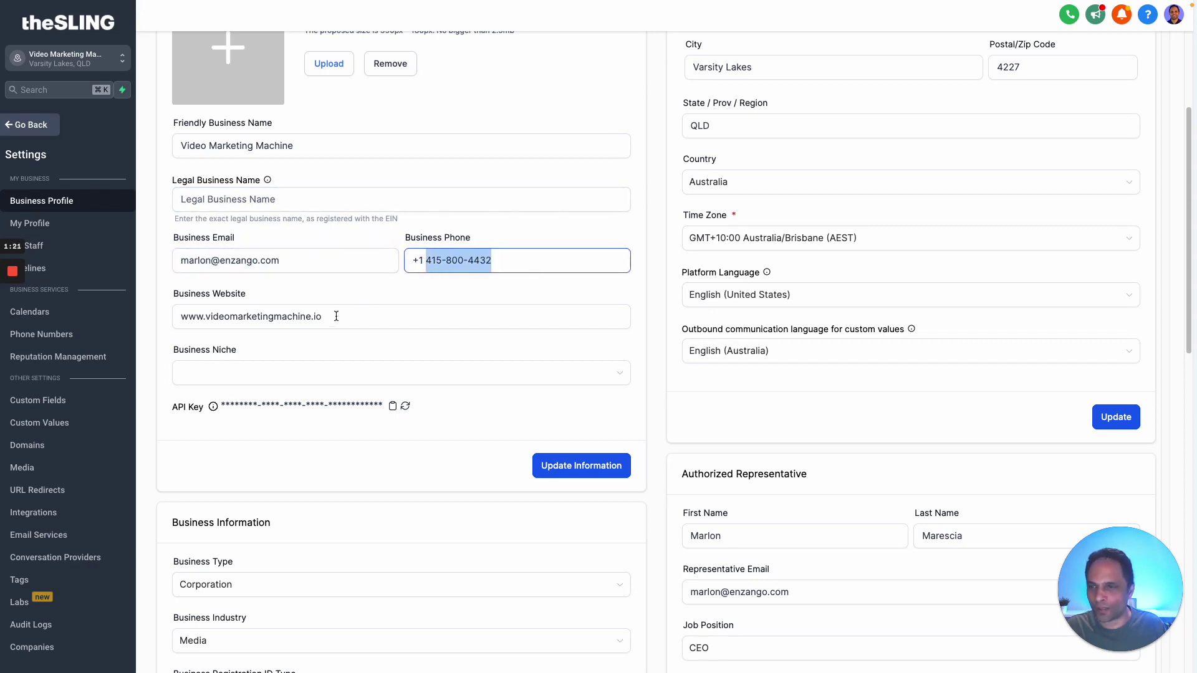
{"action": "left_click_drag", "start_coordinate": [336, 316], "coordinate": [167, 316]}
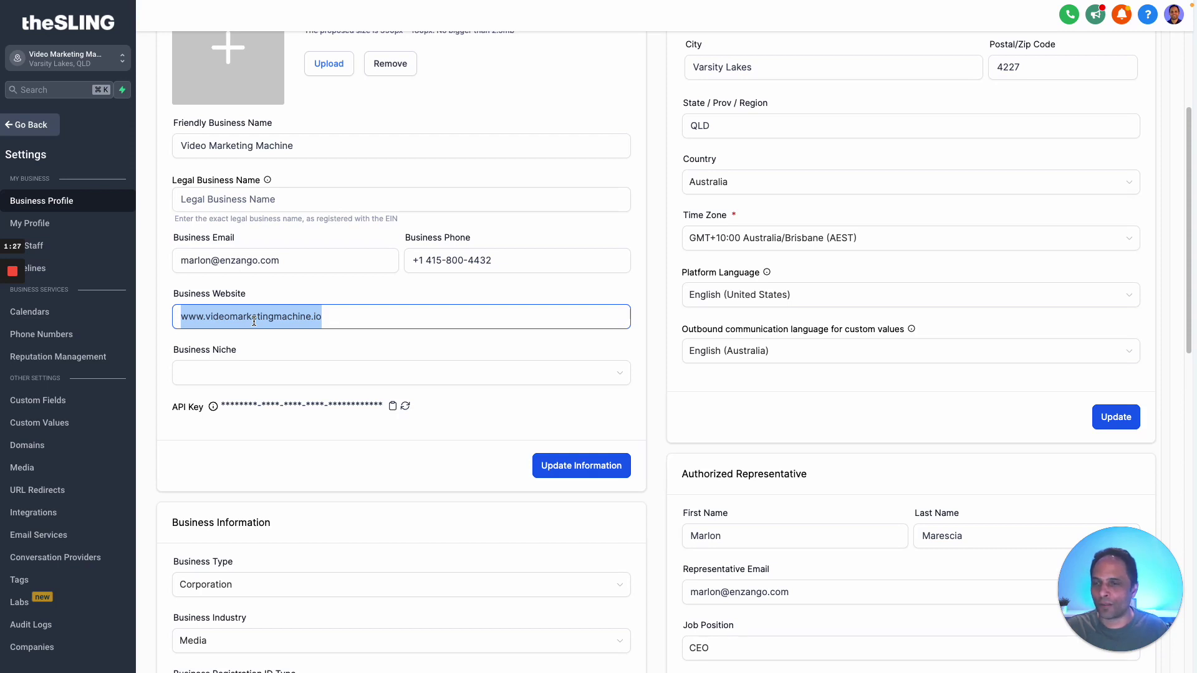
{"action": "left_click", "coordinate": [300, 265]}
{"action": "left_click", "coordinate": [498, 263]}
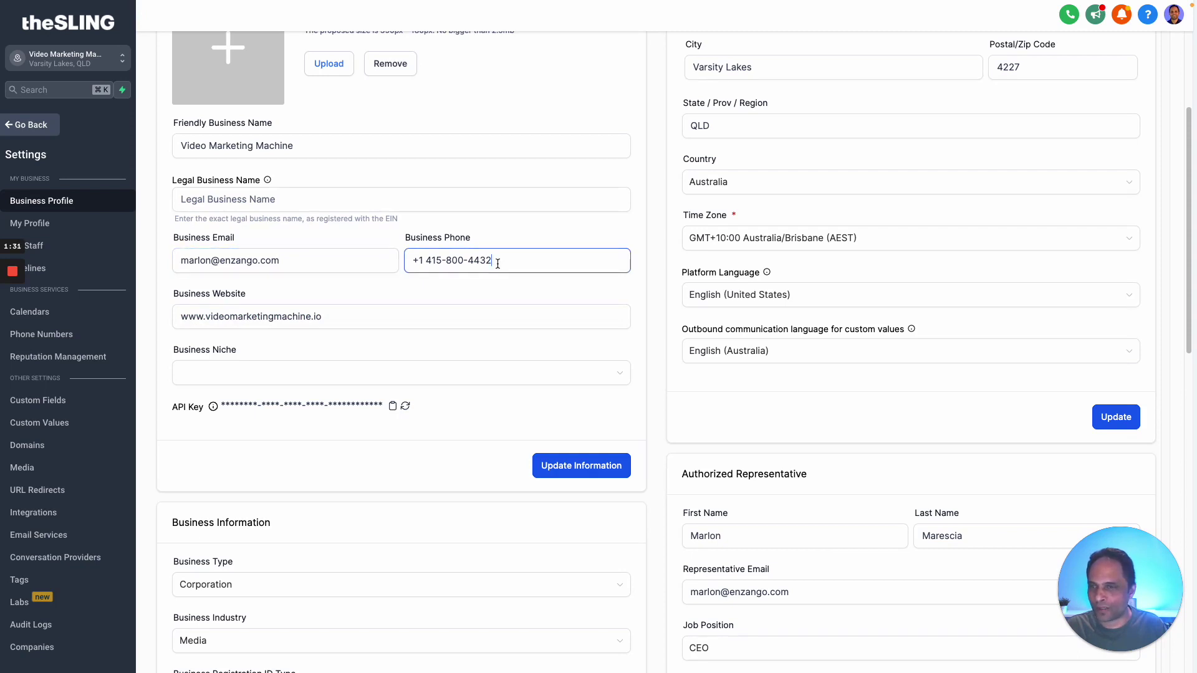
Step: Set the Business Niche to Marketing & Advertising and save the general information
{"action": "scroll", "coordinate": [489, 266], "scroll_direction": "down", "scroll_amount": 2}
{"action": "left_click", "coordinate": [415, 262]}
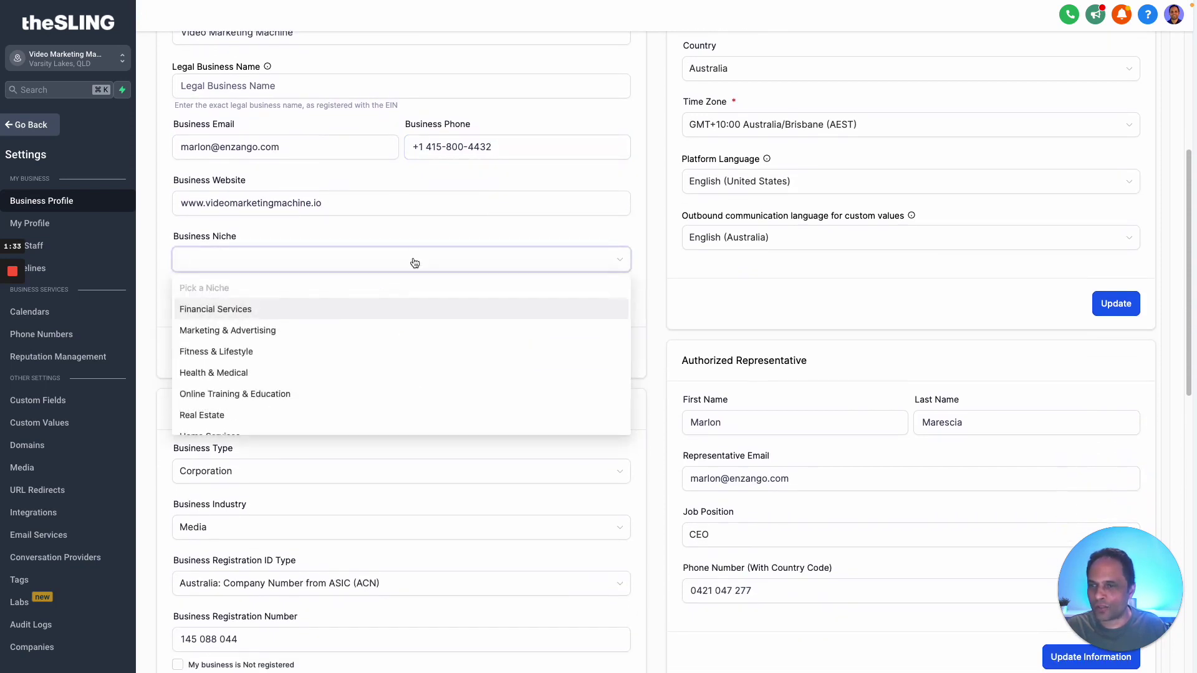
{"action": "left_click", "coordinate": [273, 331]}
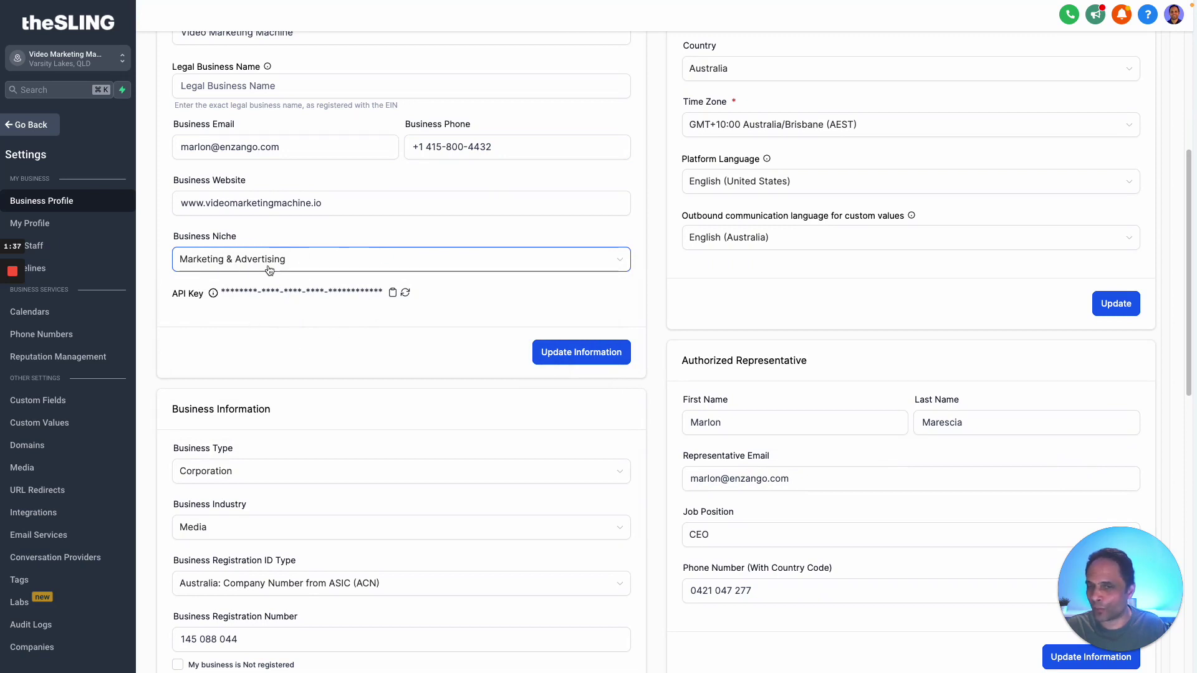
{"action": "scroll", "coordinate": [349, 311], "scroll_direction": "down", "scroll_amount": 2}
{"action": "left_click", "coordinate": [574, 271]}
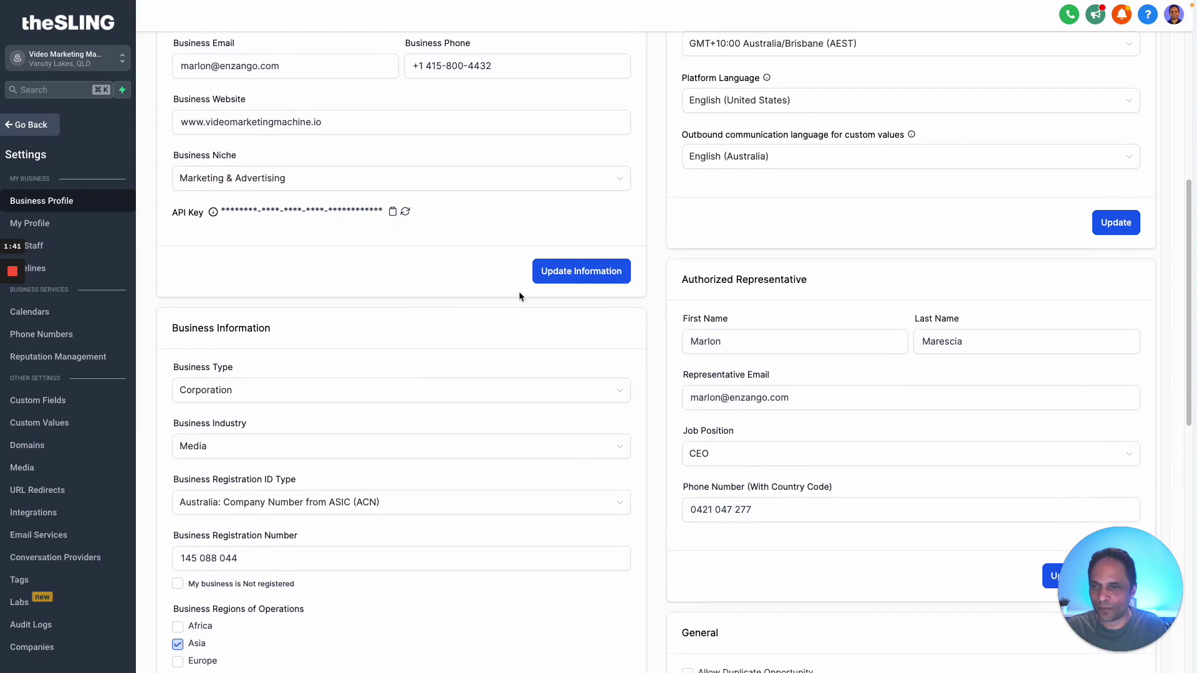
{"action": "scroll", "coordinate": [519, 296], "scroll_direction": "down", "scroll_amount": 4}
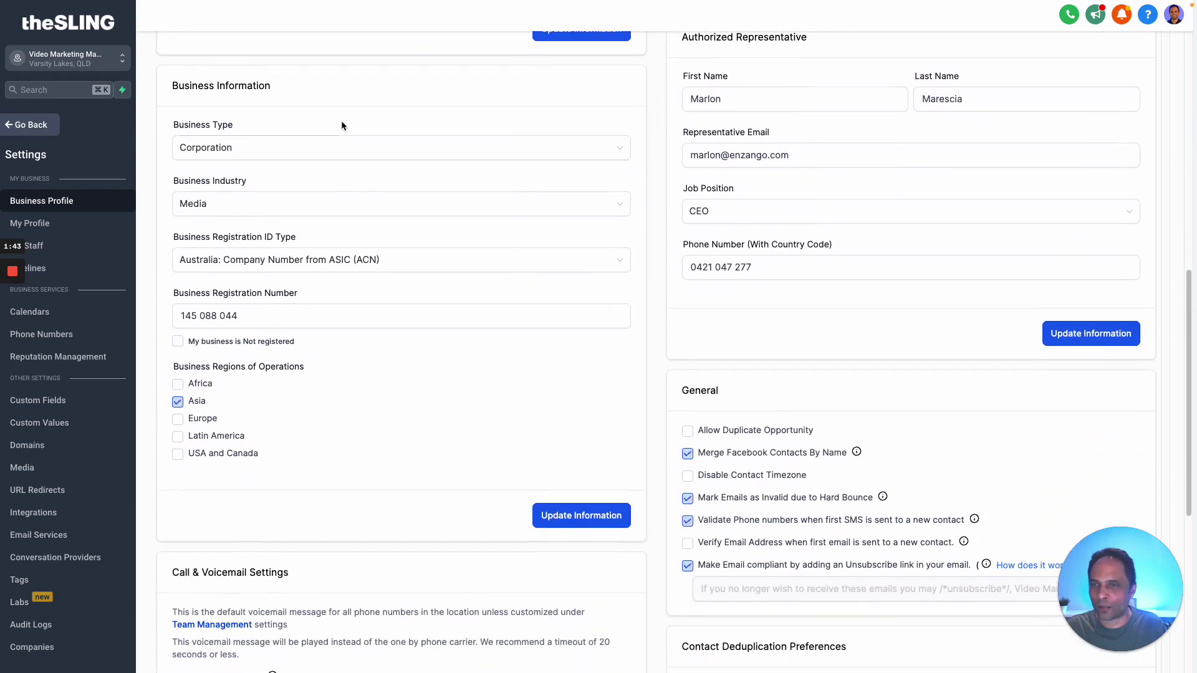
{"action": "scroll", "coordinate": [327, 386], "scroll_direction": "down", "scroll_amount": 5}
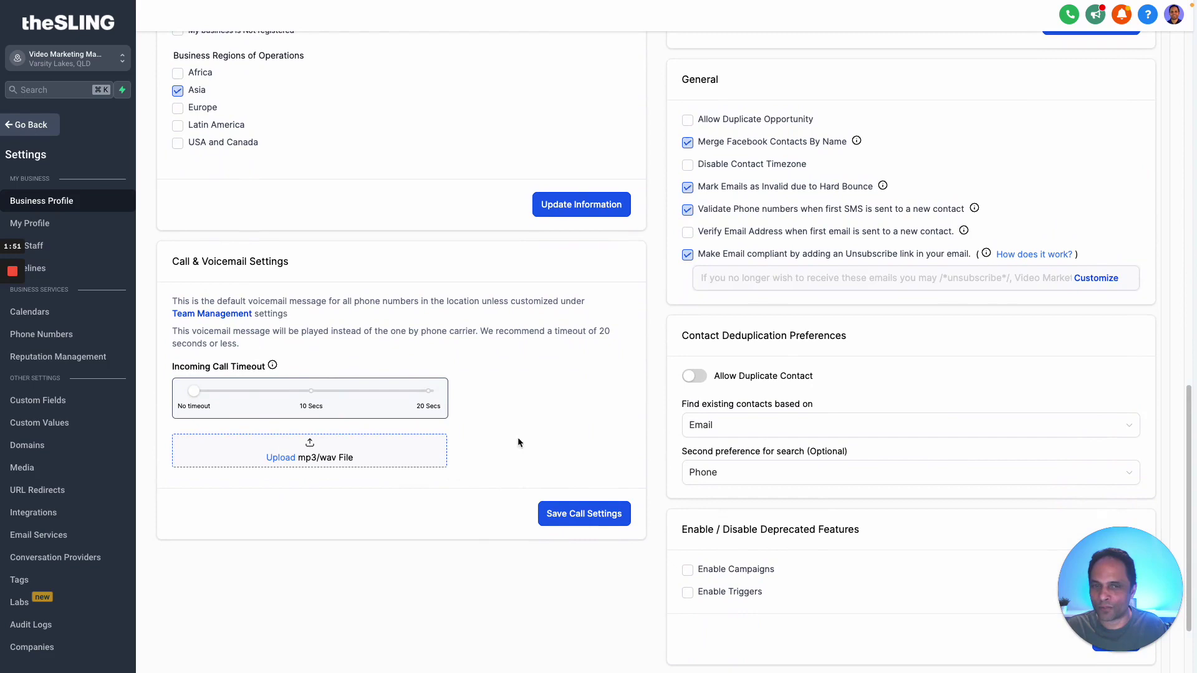
{"action": "scroll", "coordinate": [565, 411], "scroll_direction": "up", "scroll_amount": 15}
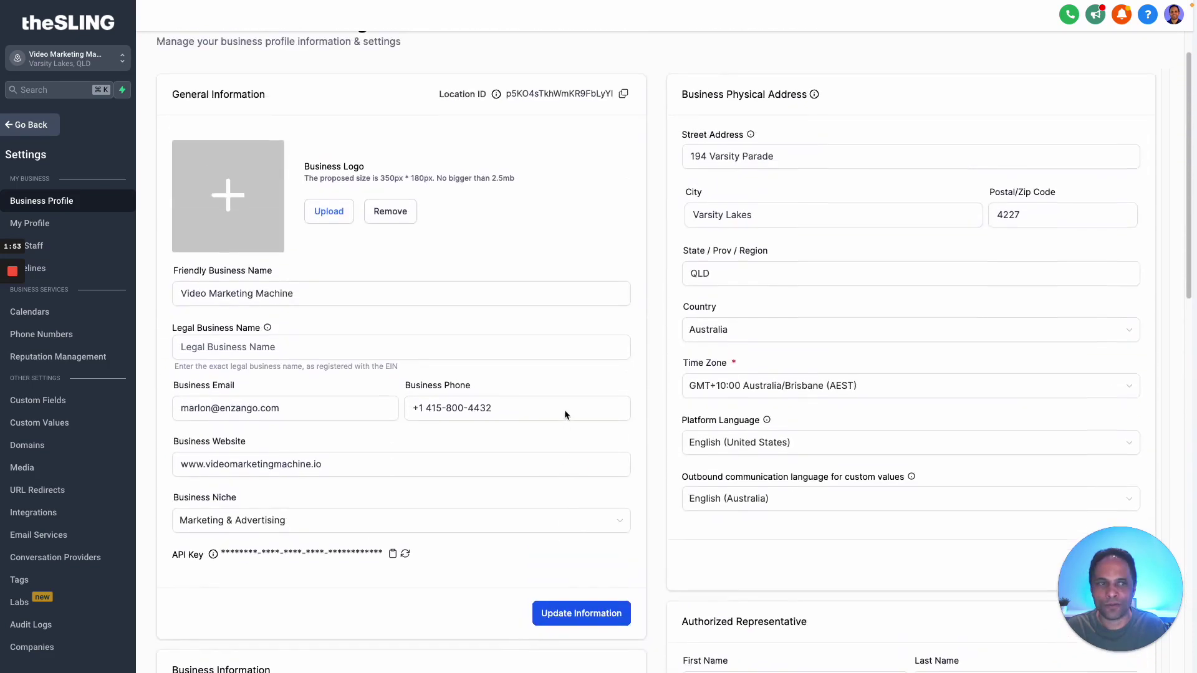
{"action": "scroll", "coordinate": [564, 410], "scroll_direction": "up", "scroll_amount": 2}
{"action": "left_click", "coordinate": [710, 207]}
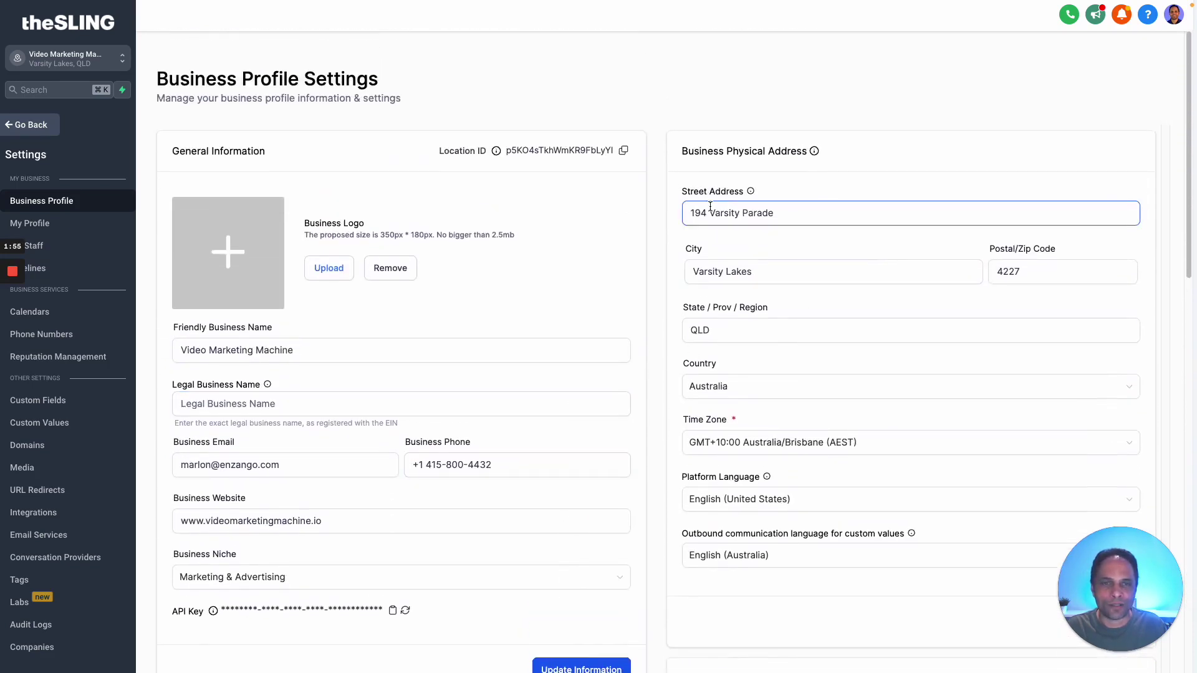
{"action": "left_click", "coordinate": [814, 386]}
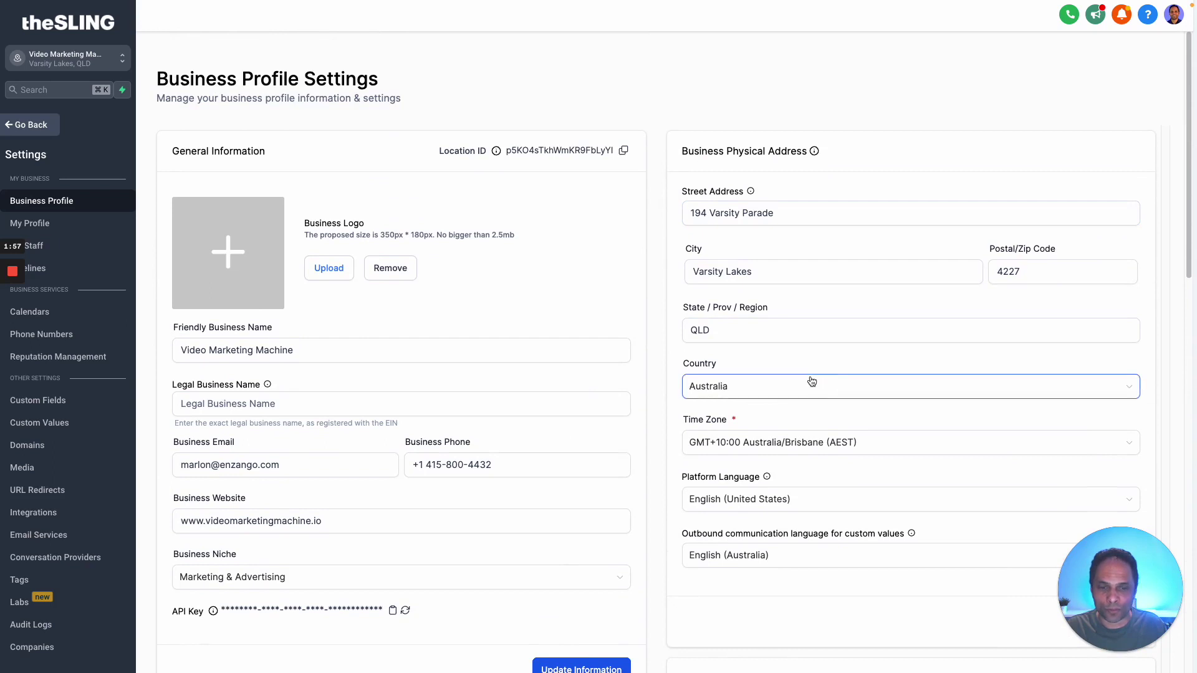
{"action": "scroll", "coordinate": [812, 381], "scroll_direction": "down", "scroll_amount": 1}
{"action": "scroll", "coordinate": [811, 381], "scroll_direction": "down", "scroll_amount": 5}
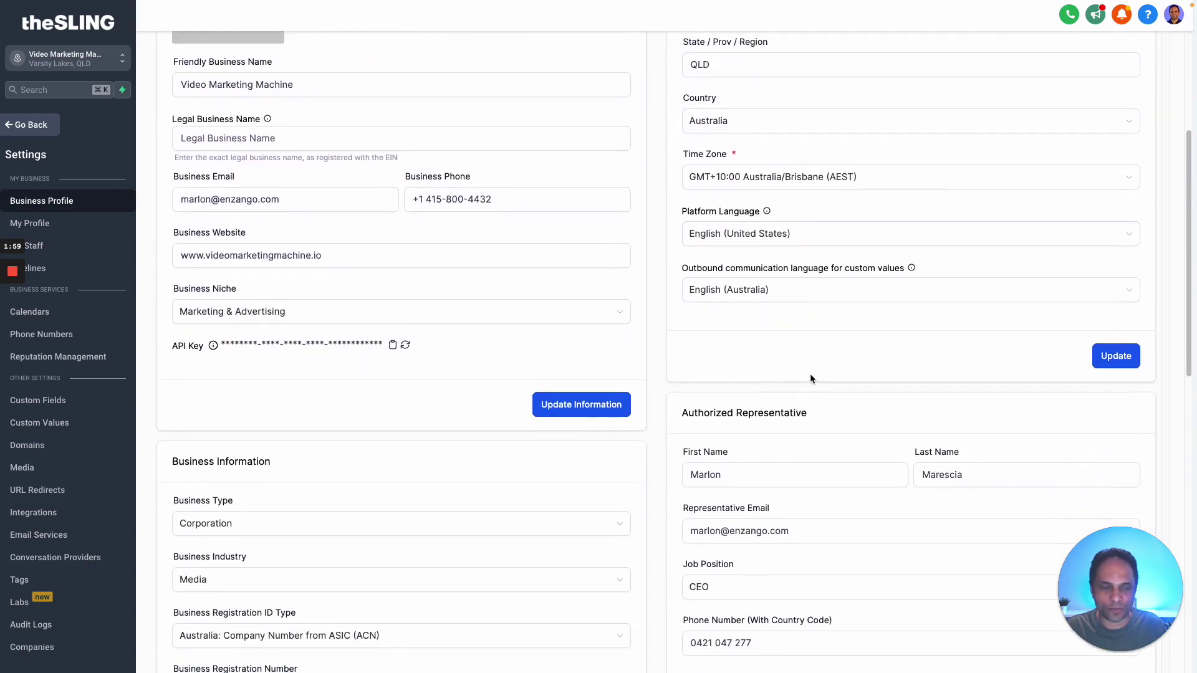
{"action": "scroll", "coordinate": [810, 378], "scroll_direction": "down", "scroll_amount": 6}
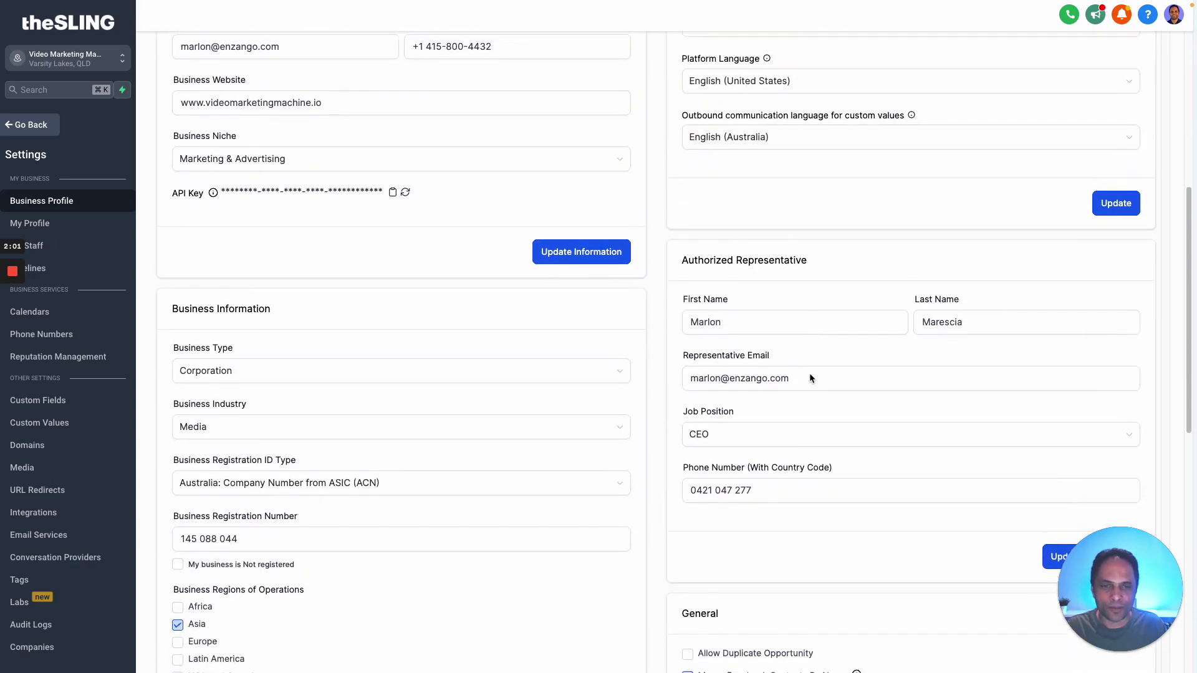
{"action": "scroll", "coordinate": [811, 372], "scroll_direction": "down", "scroll_amount": 1}
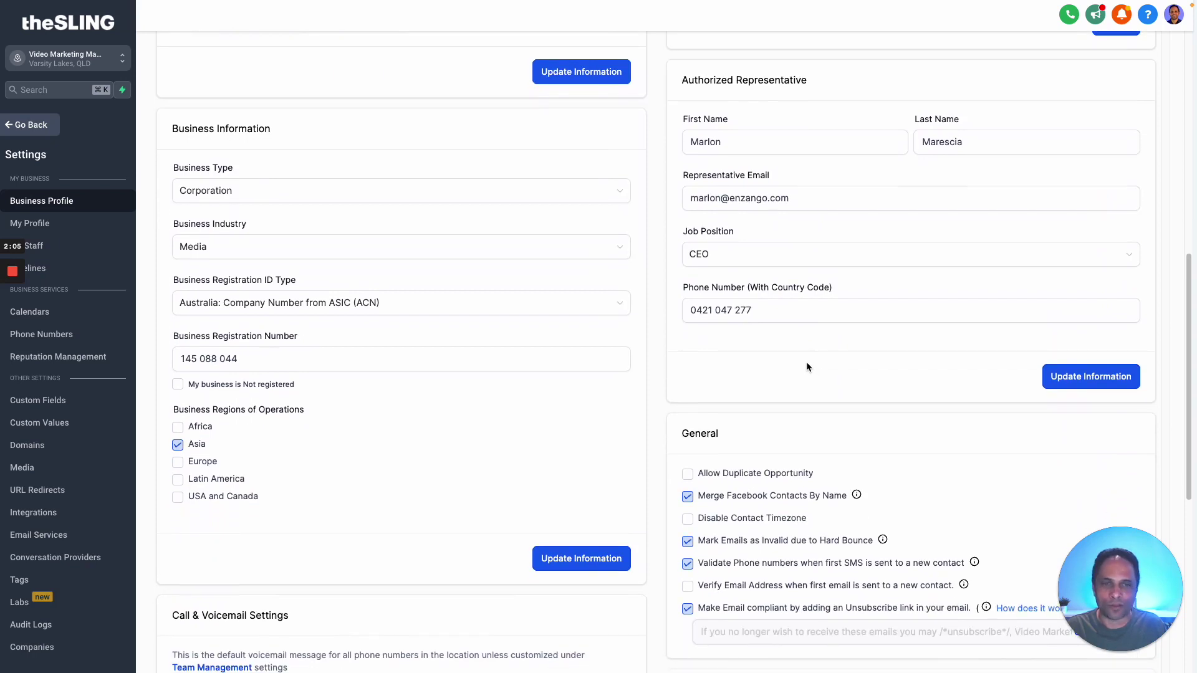
{"action": "scroll", "coordinate": [808, 367], "scroll_direction": "down", "scroll_amount": 6}
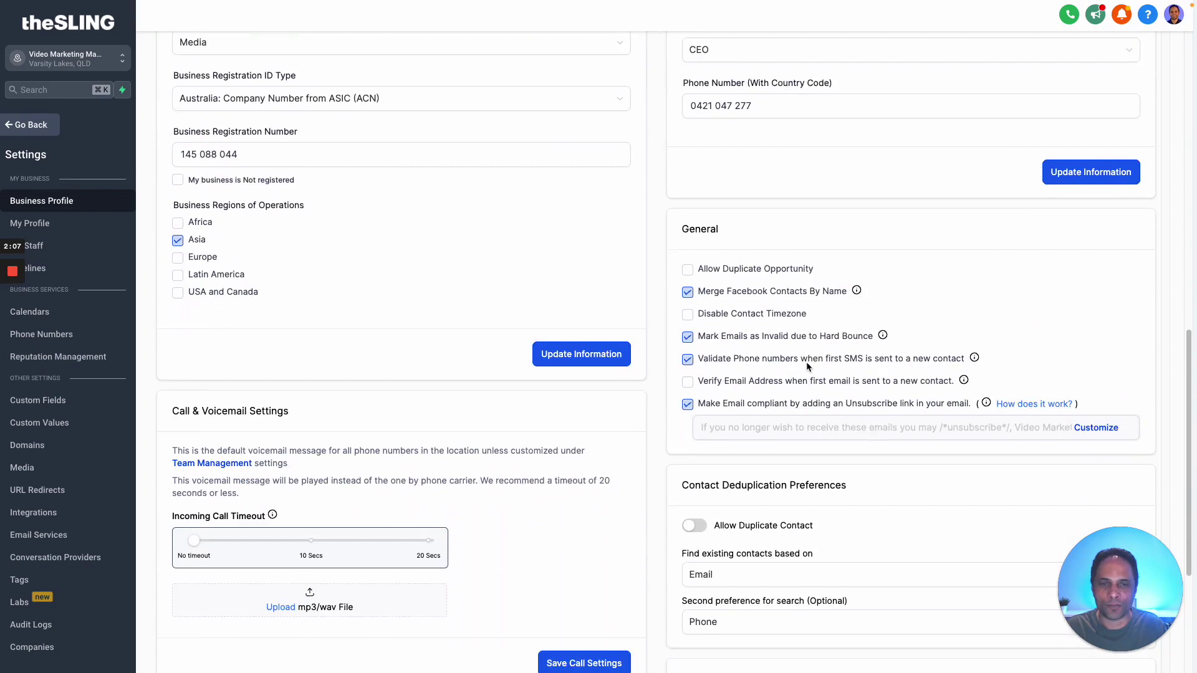
{"action": "scroll", "coordinate": [806, 362], "scroll_direction": "down", "scroll_amount": 1}
{"action": "scroll", "coordinate": [807, 362], "scroll_direction": "up", "scroll_amount": 1}
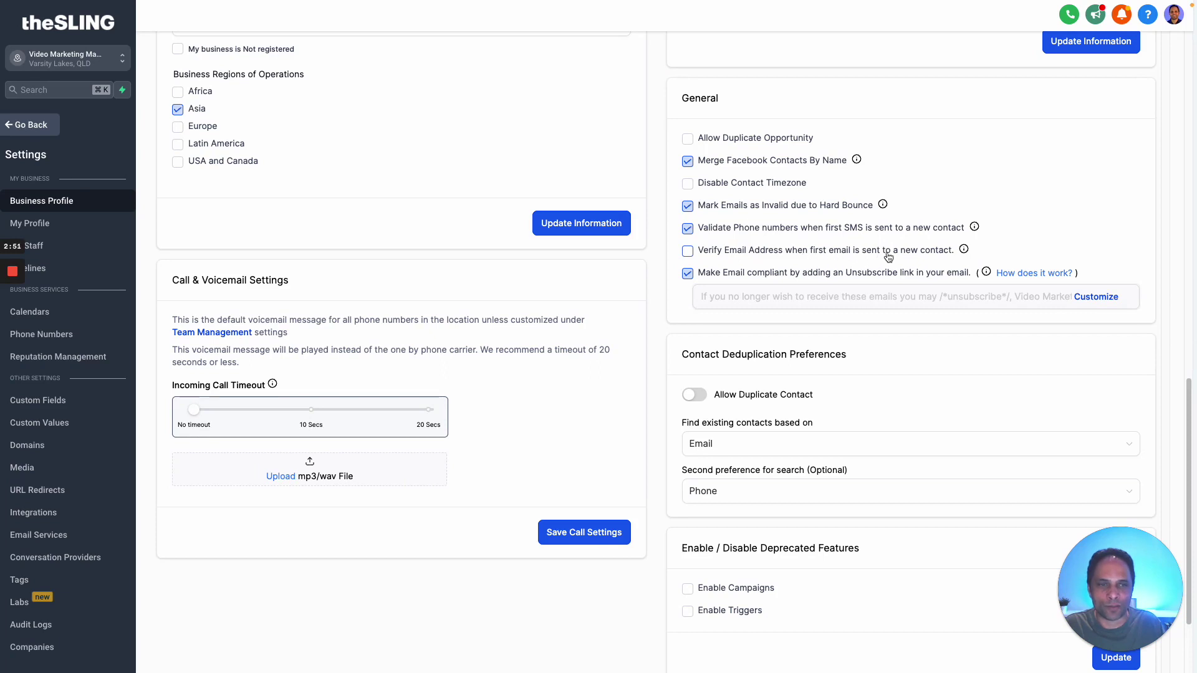
{"action": "left_click", "coordinate": [688, 253]}
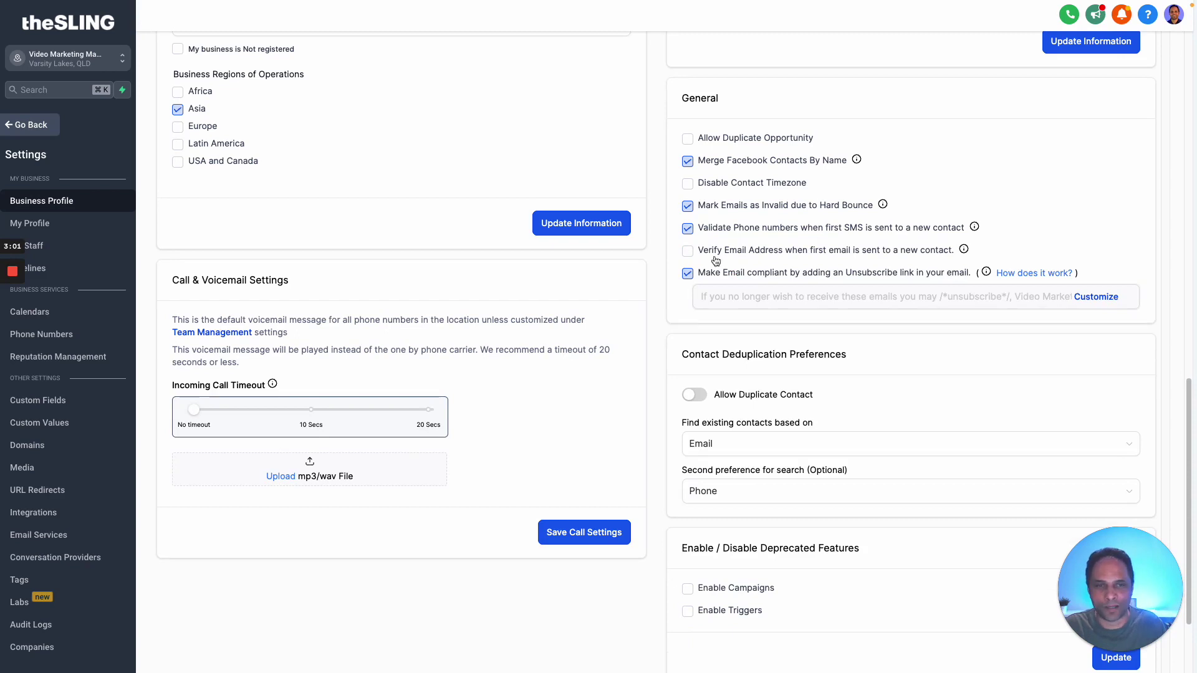
{"action": "left_click", "coordinate": [688, 251]}
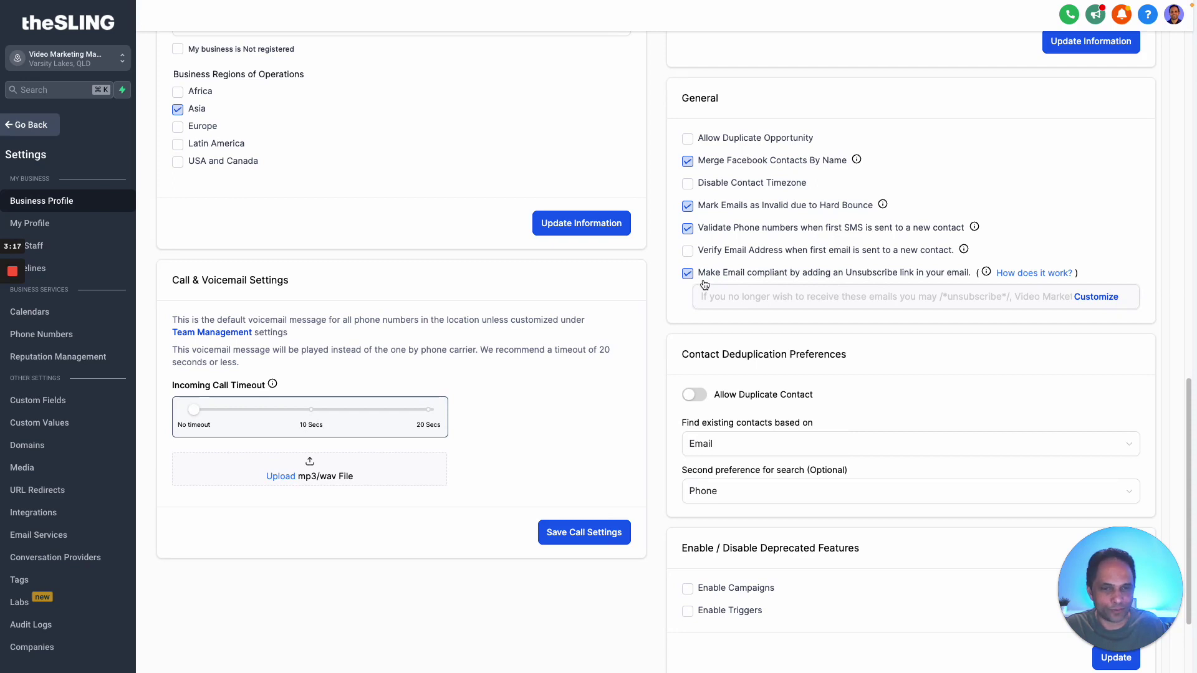
{"action": "scroll", "coordinate": [803, 249], "scroll_direction": "down", "scroll_amount": 3}
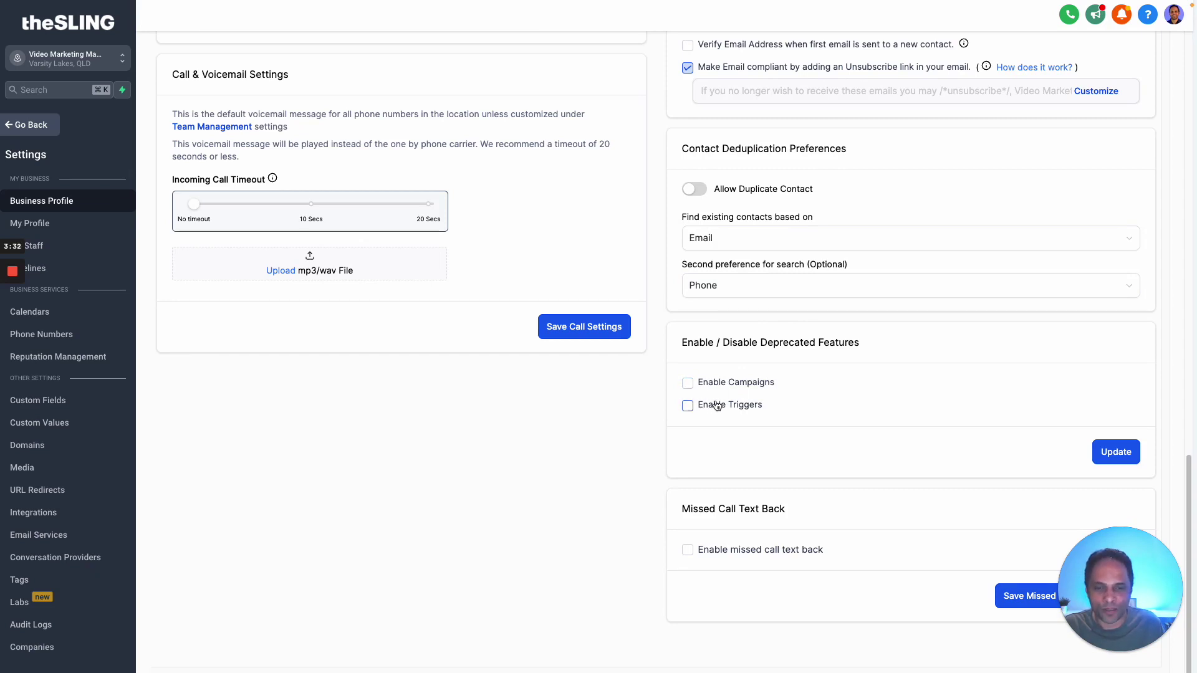
{"action": "left_click", "coordinate": [687, 551]}
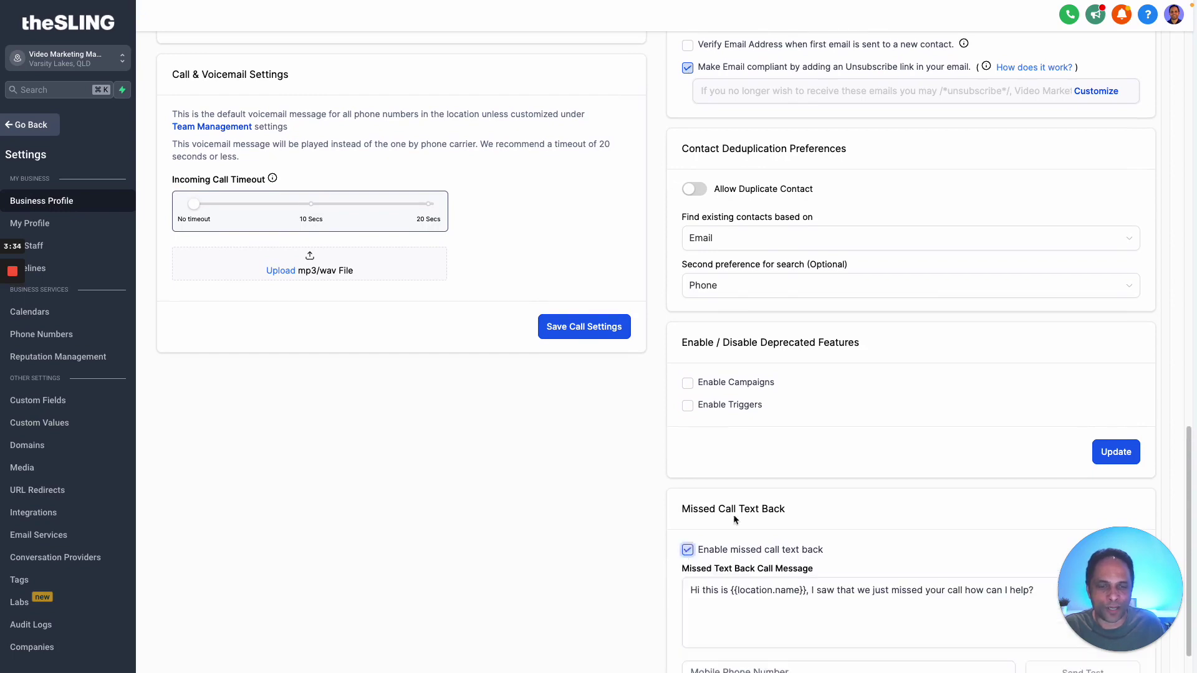
{"action": "scroll", "coordinate": [735, 512], "scroll_direction": "down", "scroll_amount": 2}
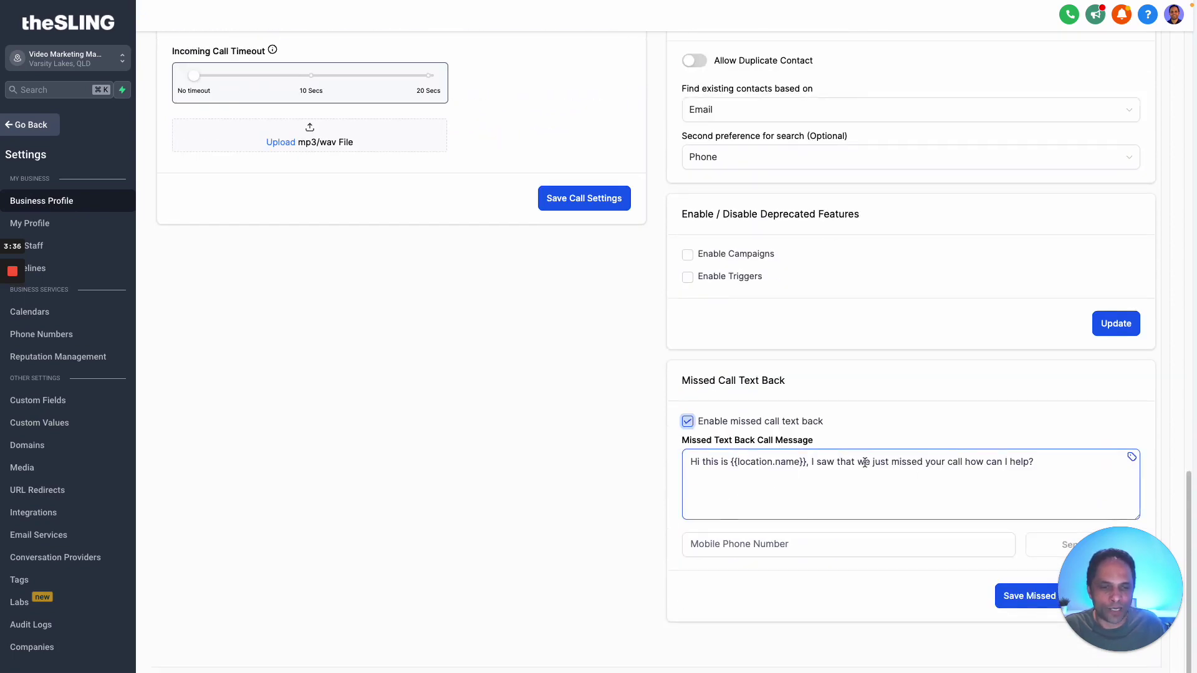
{"action": "left_click_drag", "start_coordinate": [1037, 462], "coordinate": [667, 465]}
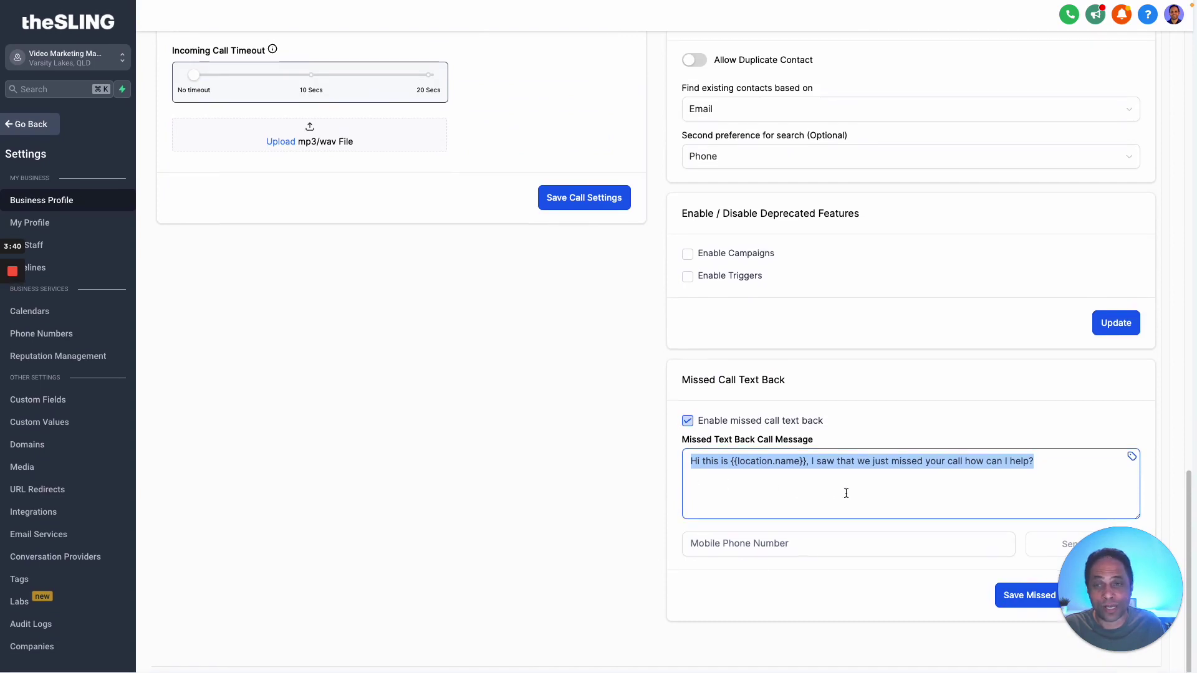
{"action": "left_click", "coordinate": [761, 546]}
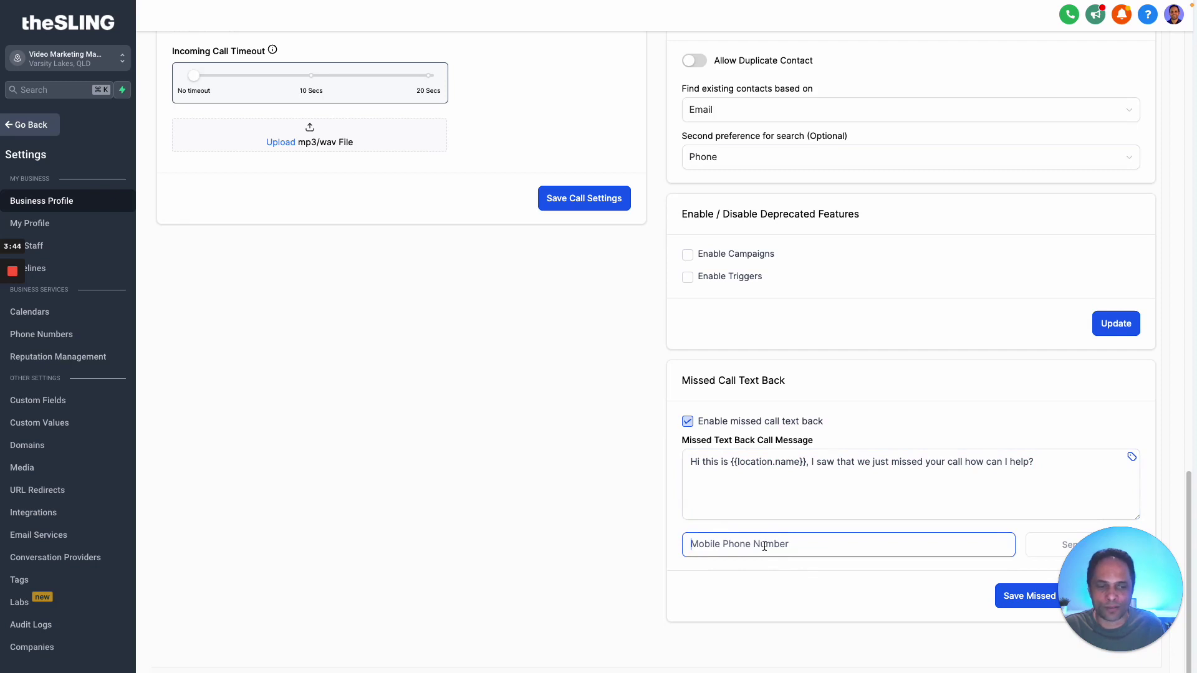
{"action": "left_click", "coordinate": [687, 424]}
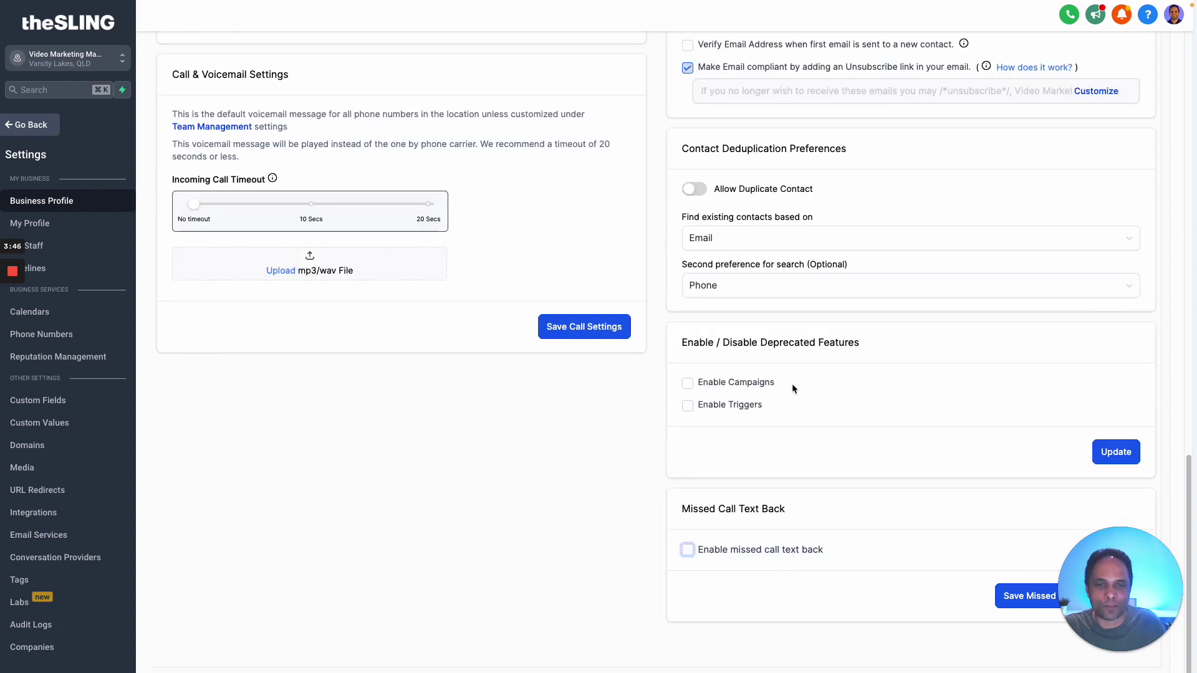